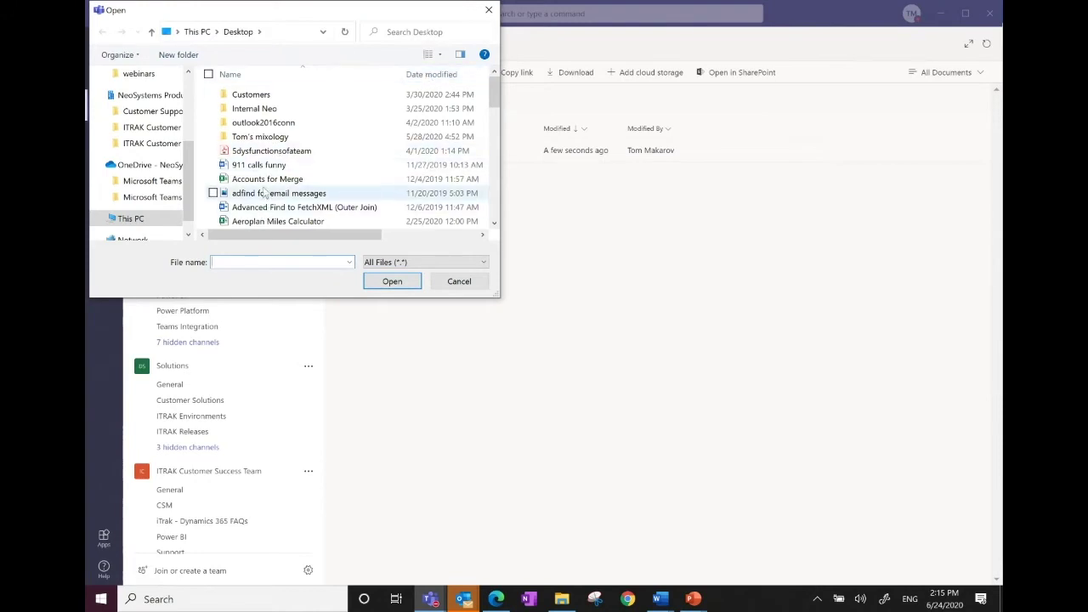
Step: Upload 5dysfunctionsofateam.pdf from the Desktop into General's files and review its actions menu
left_click(264, 153)
left_click(391, 283)
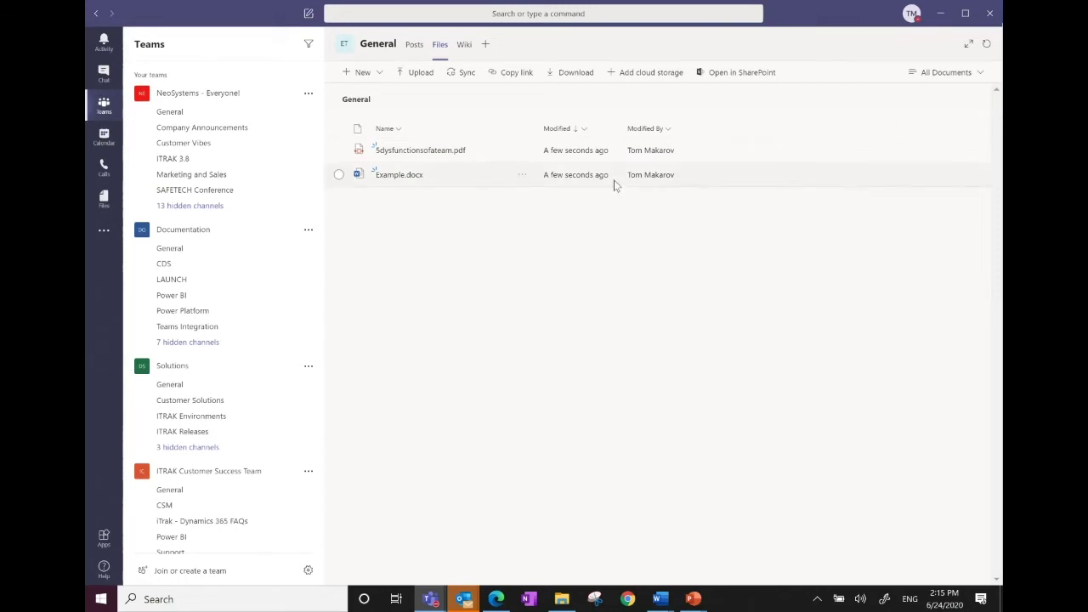
right_click(398, 157)
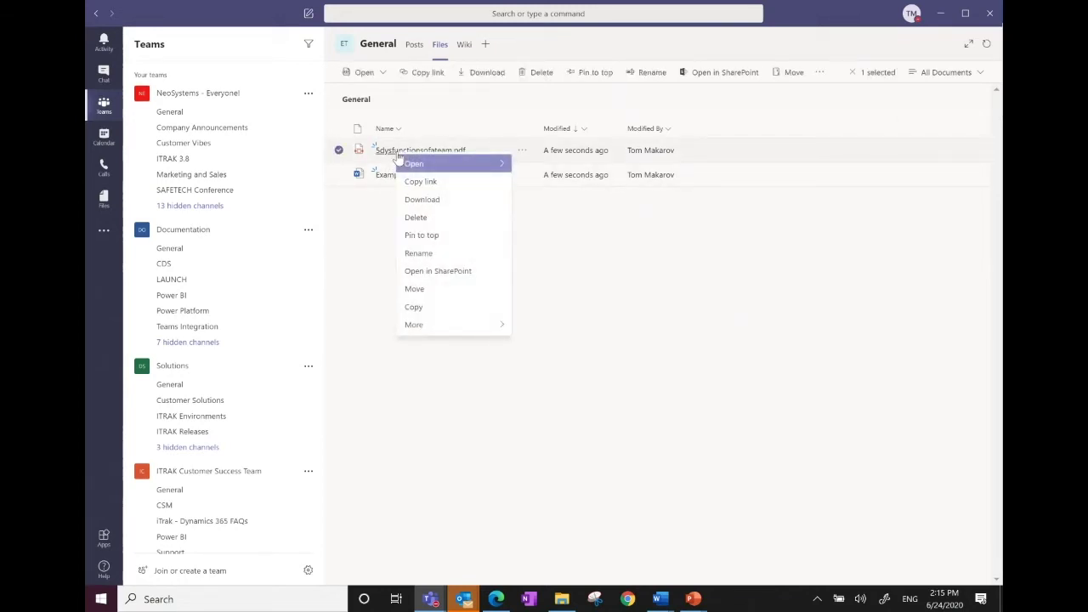
mouse_move(415, 166)
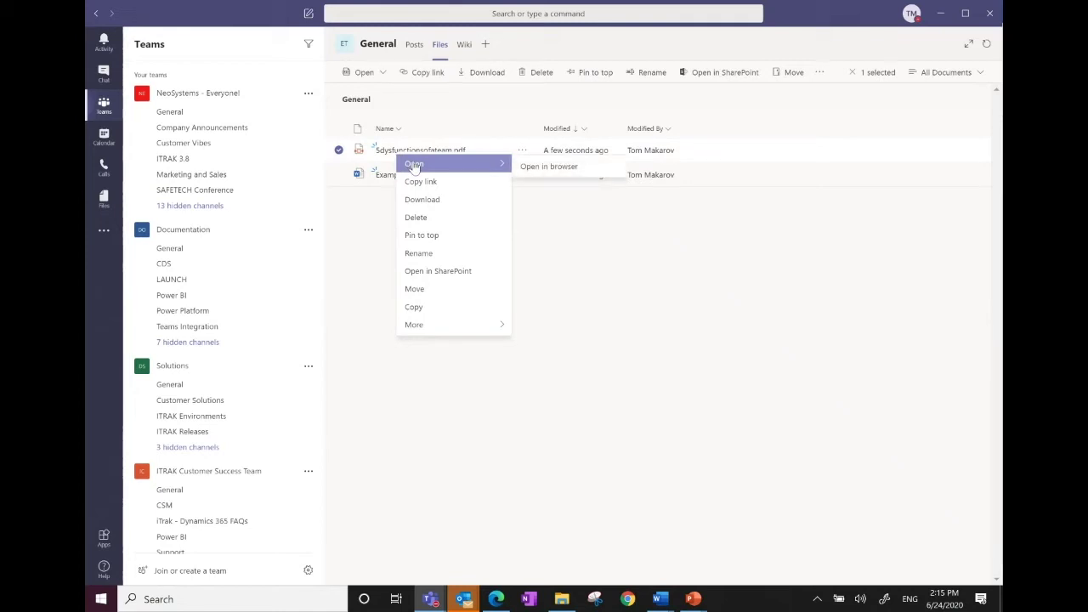
left_click(387, 184)
right_click(384, 179)
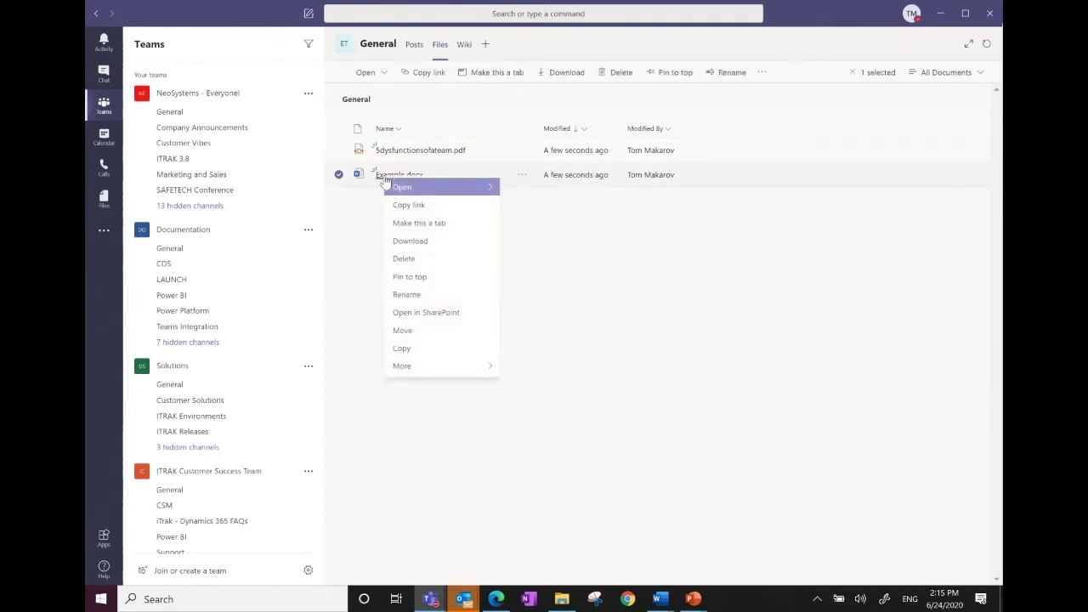
mouse_move(422, 188)
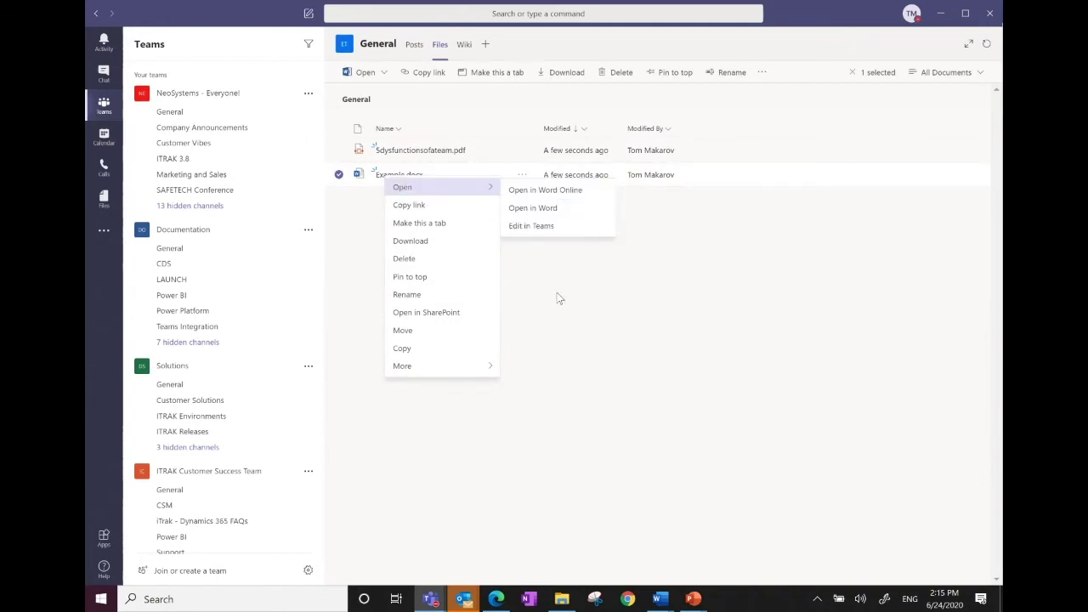
left_click(407, 207)
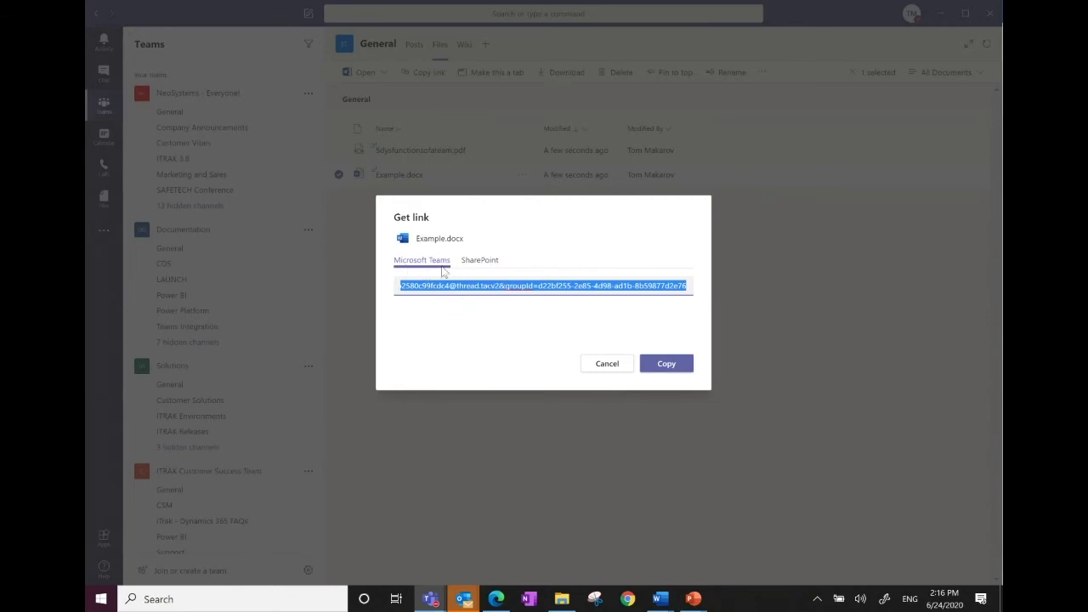
left_click(490, 266)
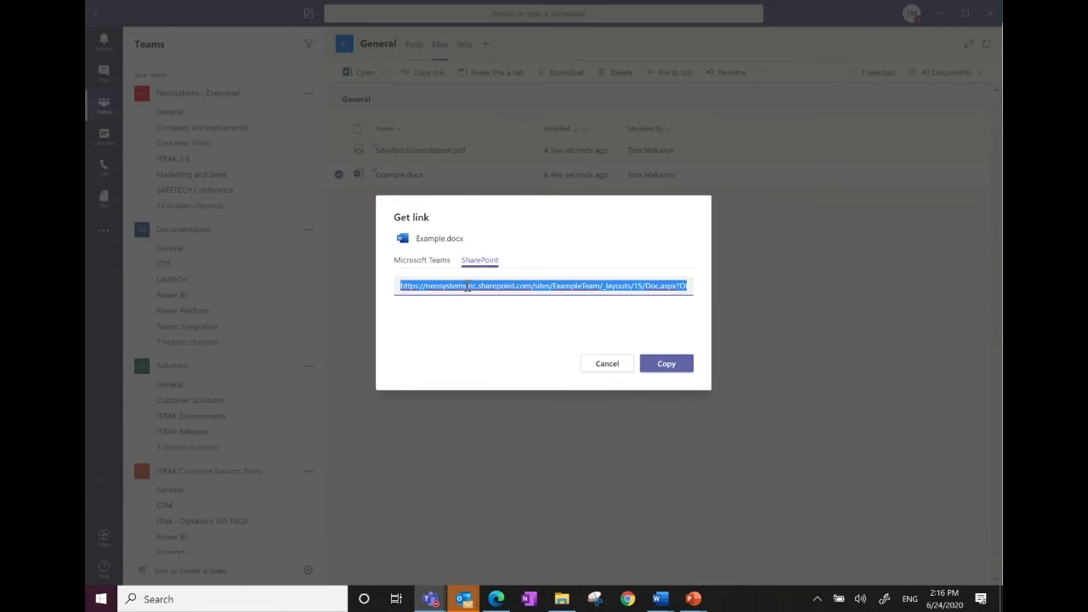
left_click(607, 366)
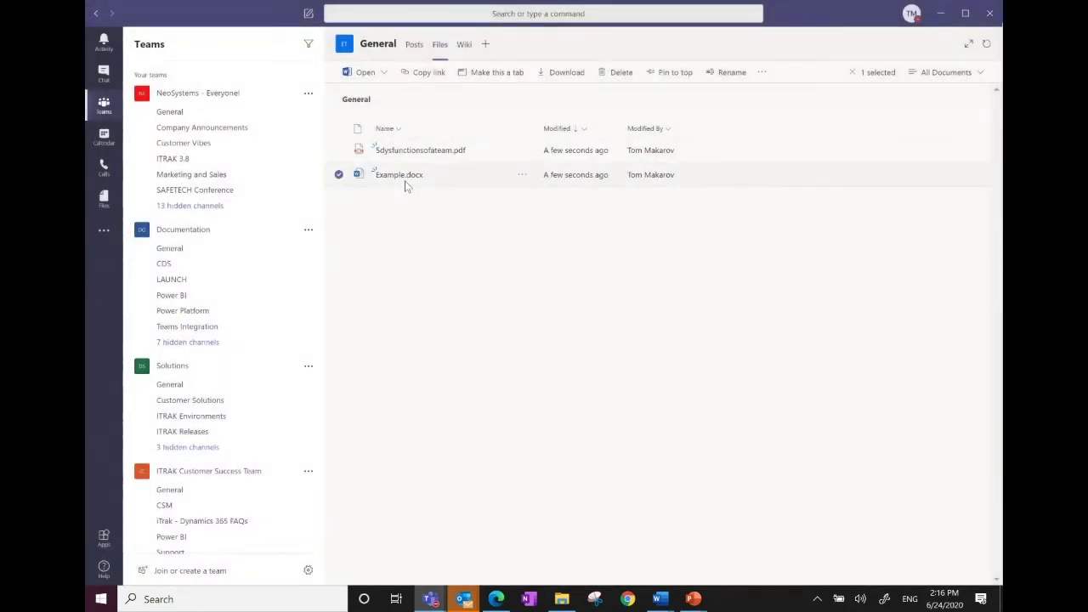
Step: Add Example.docx as a tab in the General channel, then return to Files
right_click(402, 182)
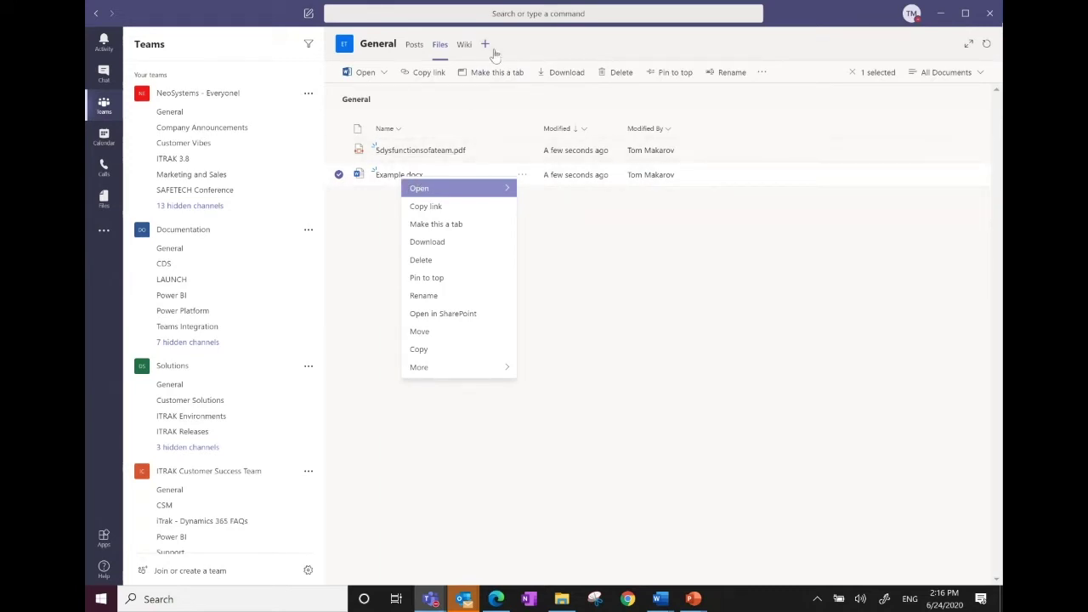
left_click(447, 230)
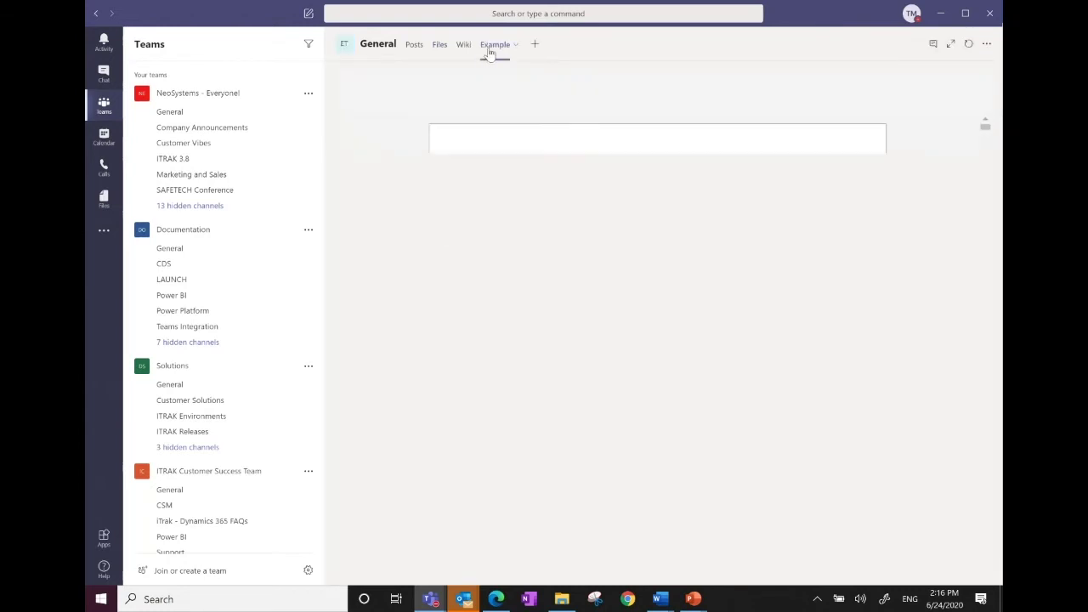
left_click(439, 46)
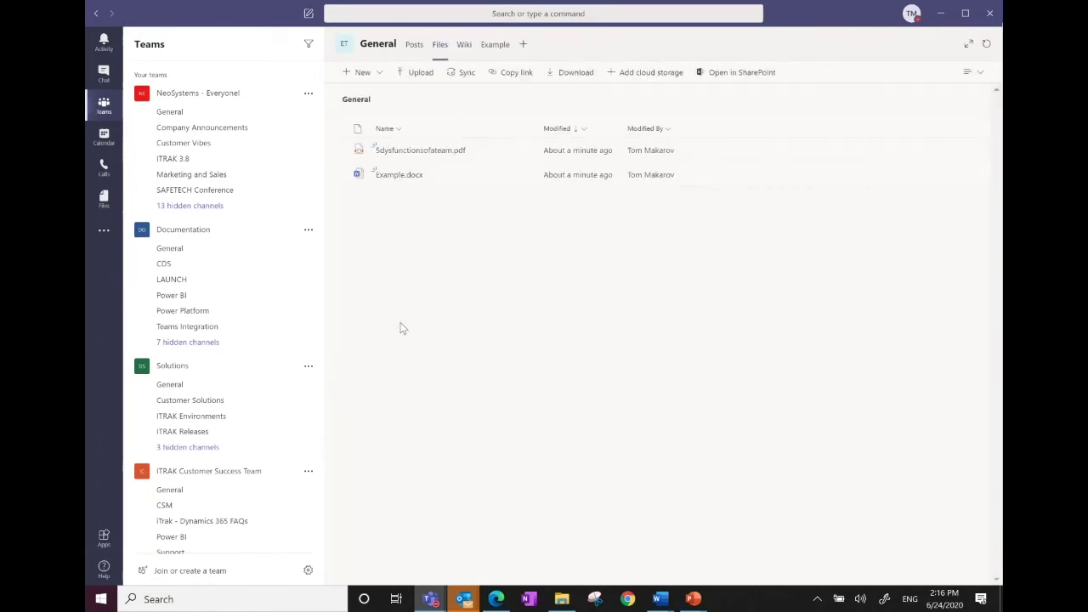
Step: Look over the new-file types, then check out Example.docx
left_click(383, 75)
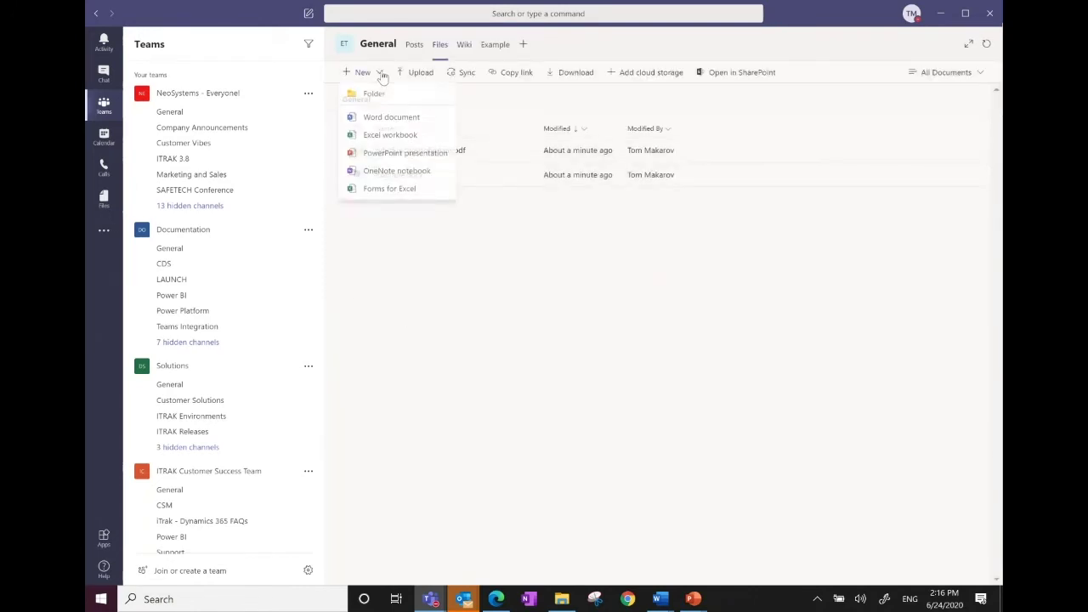
left_click(416, 228)
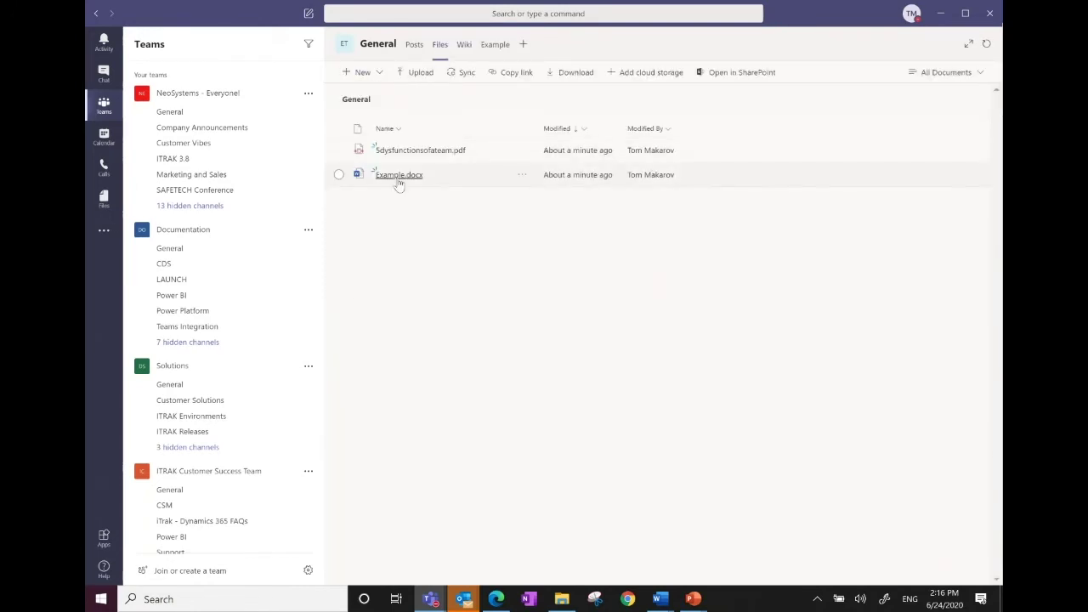
right_click(398, 184)
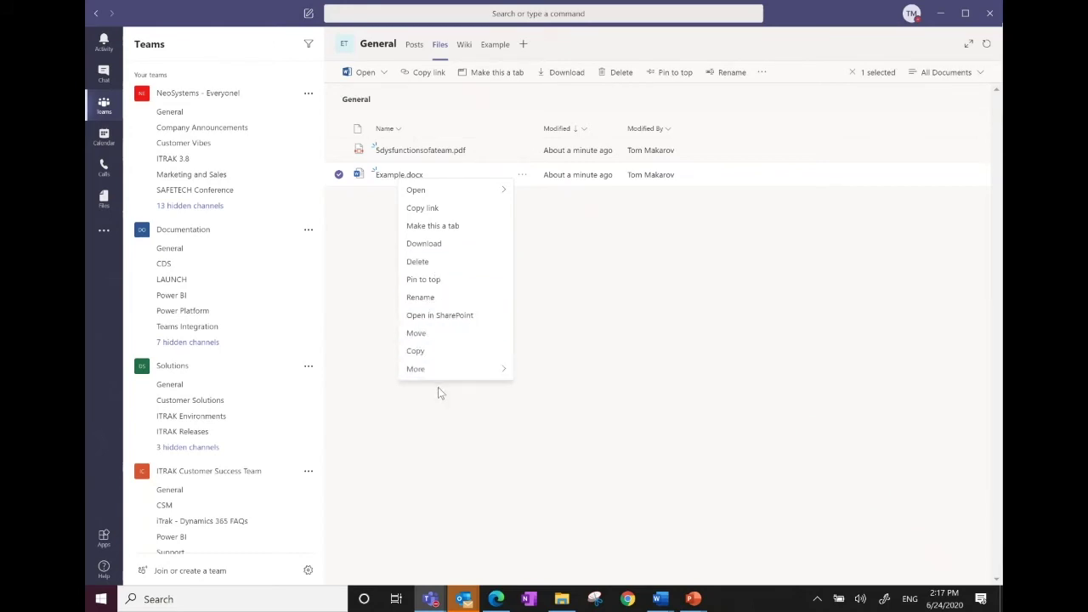
mouse_move(450, 382)
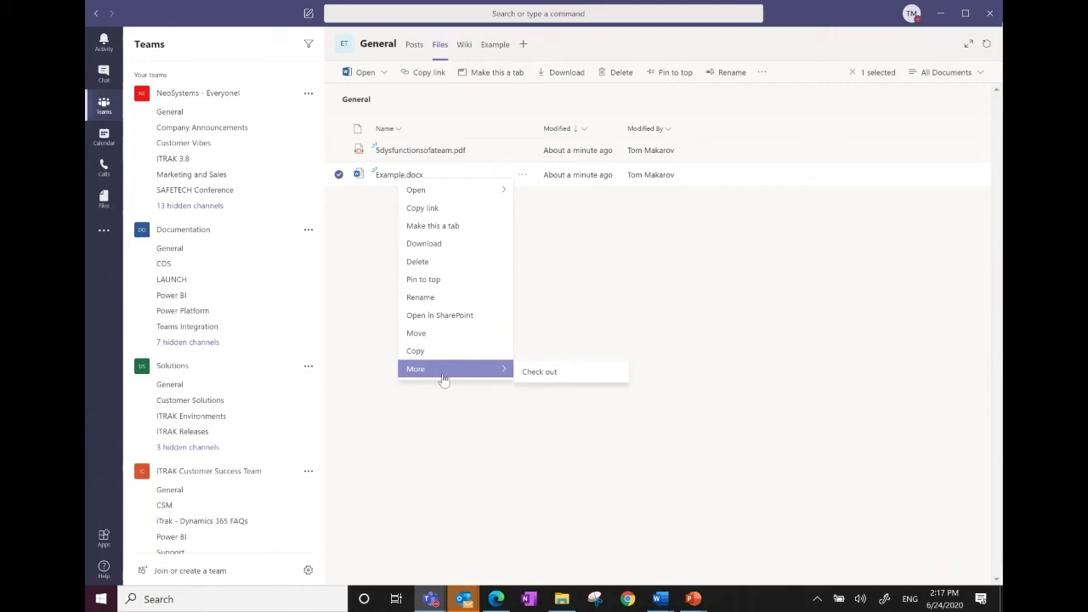
left_click(552, 371)
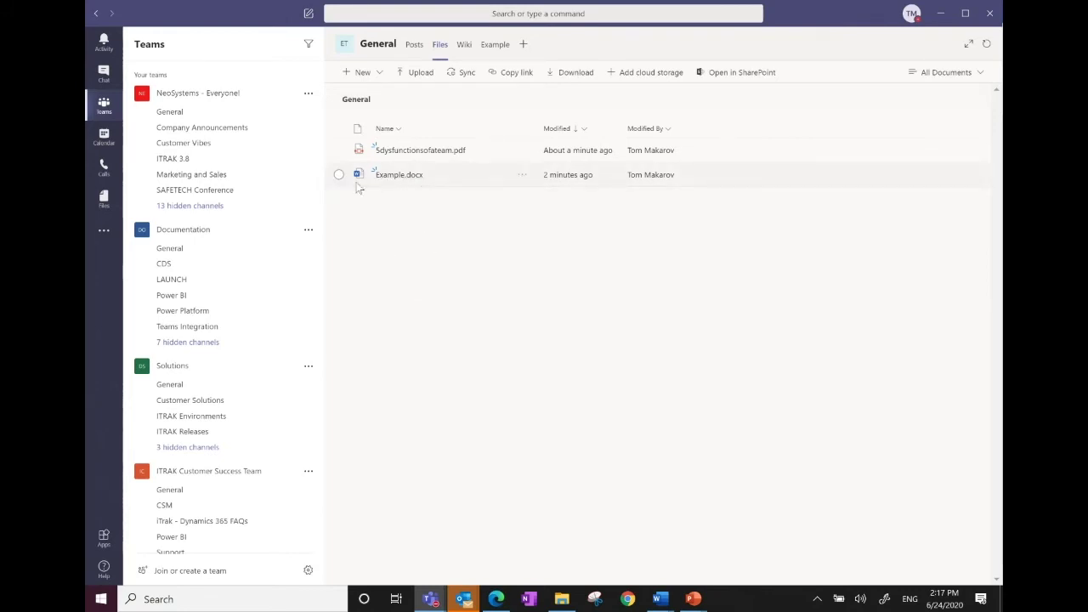
right_click(388, 179)
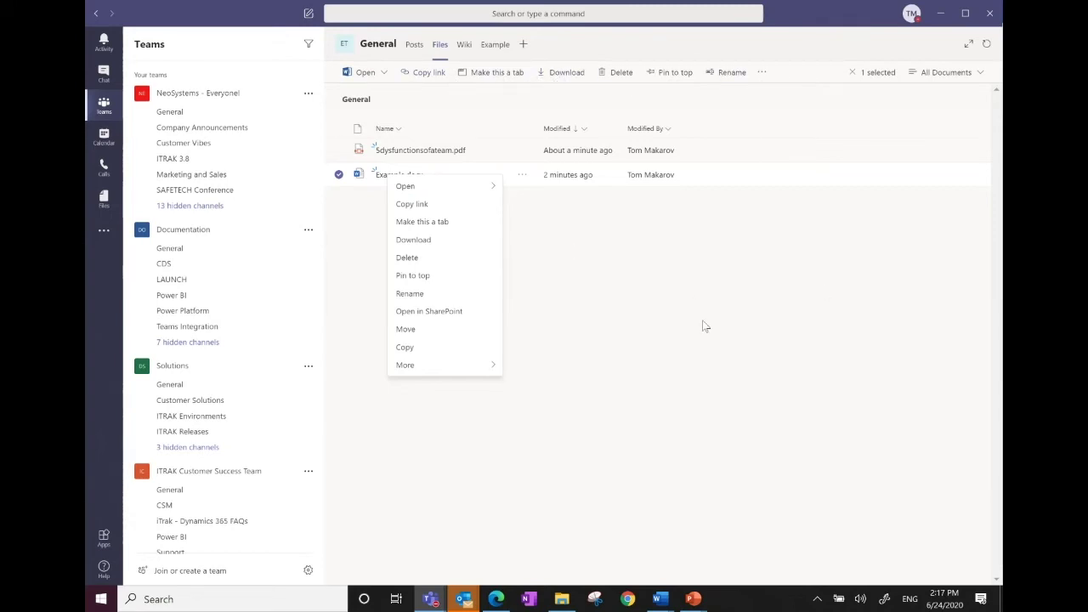
left_click(357, 249)
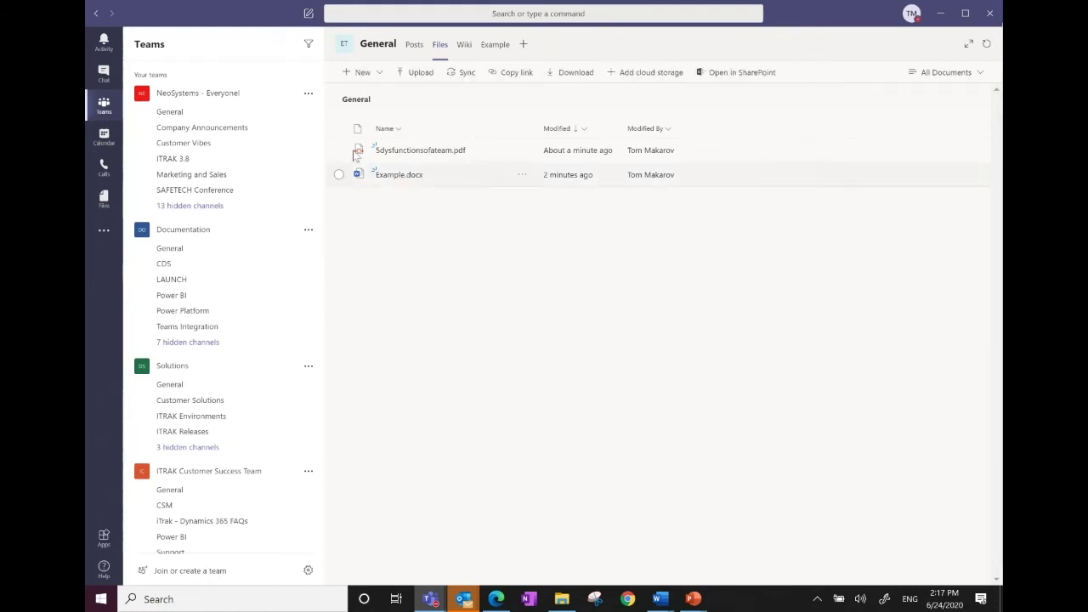
Step: Show the General channel's Wiki, then bring up the Add a tab app gallery
left_click(466, 47)
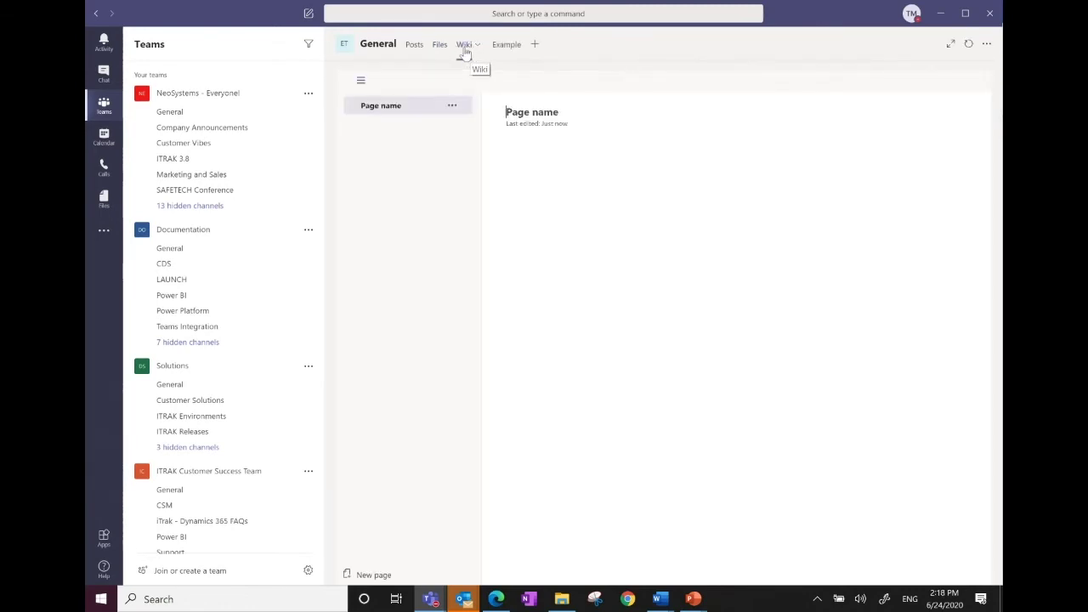
left_click(536, 44)
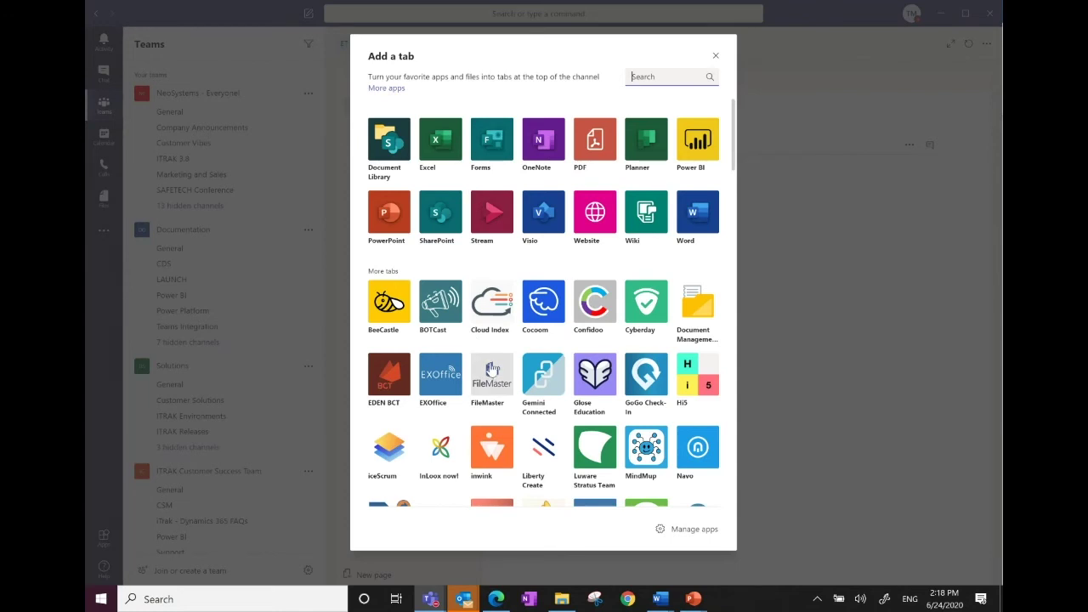
Step: Browse the Add a tab app list and dismiss it without adding any app
scroll(489, 370, "down", 2)
scroll(531, 283, "down", 3)
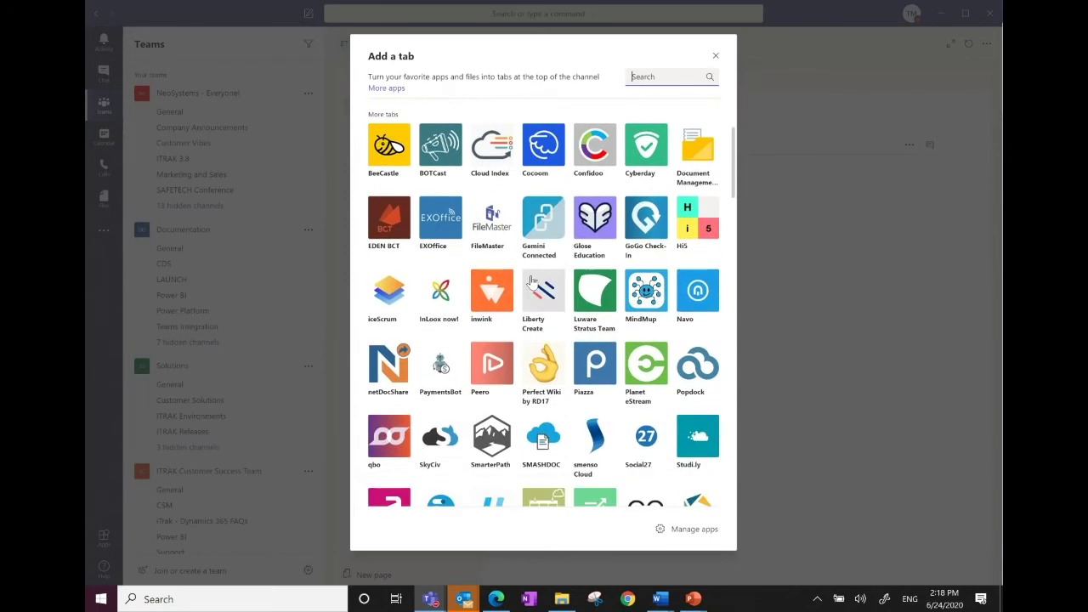
scroll(531, 283, "down", 1)
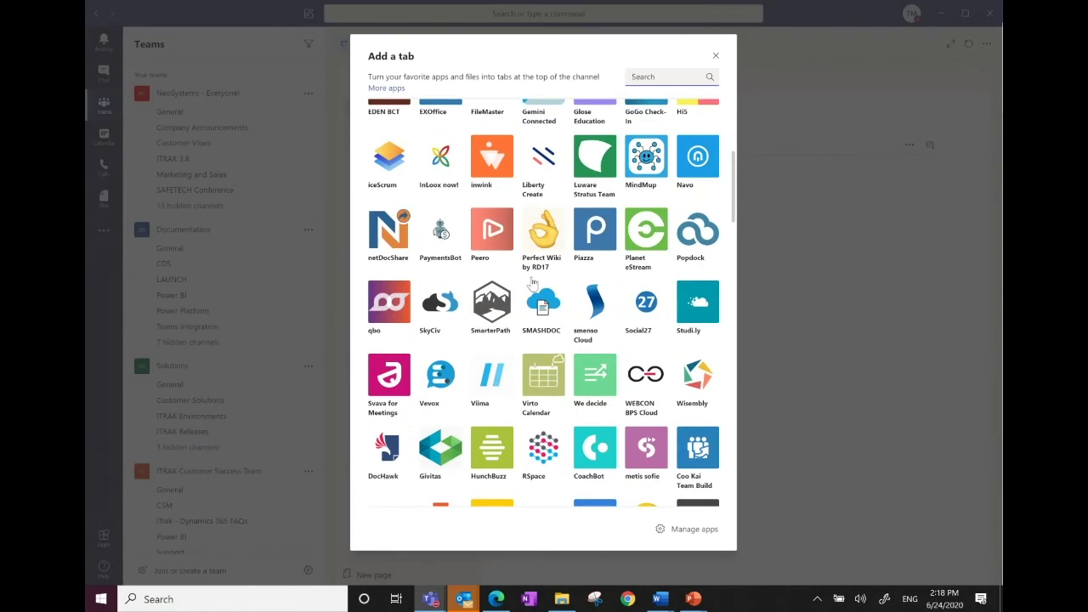
scroll(531, 283, "down", 1)
scroll(532, 283, "down", 2)
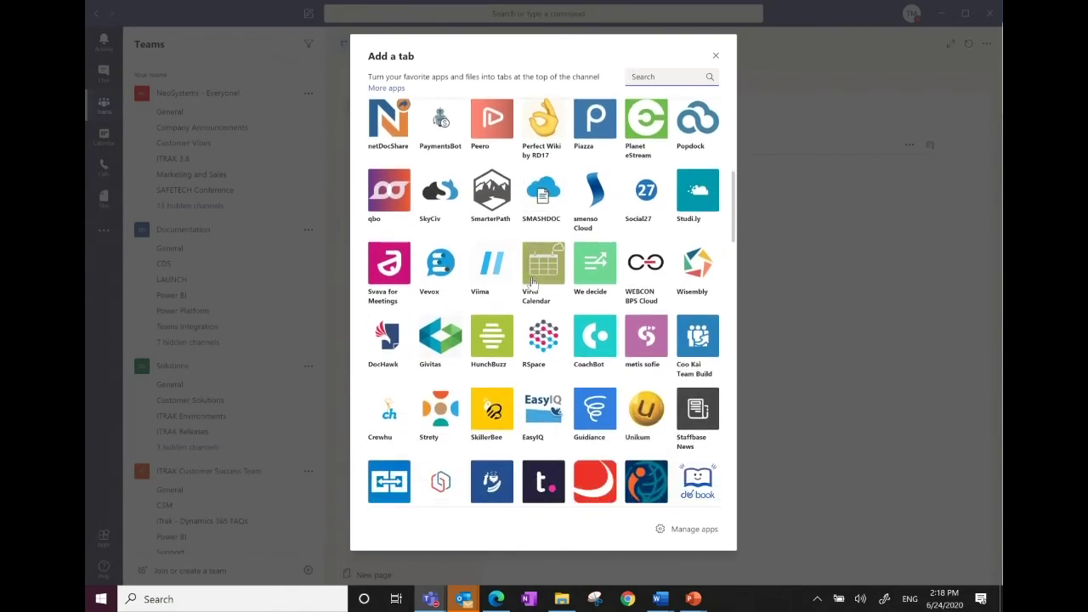
scroll(533, 283, "down", 8)
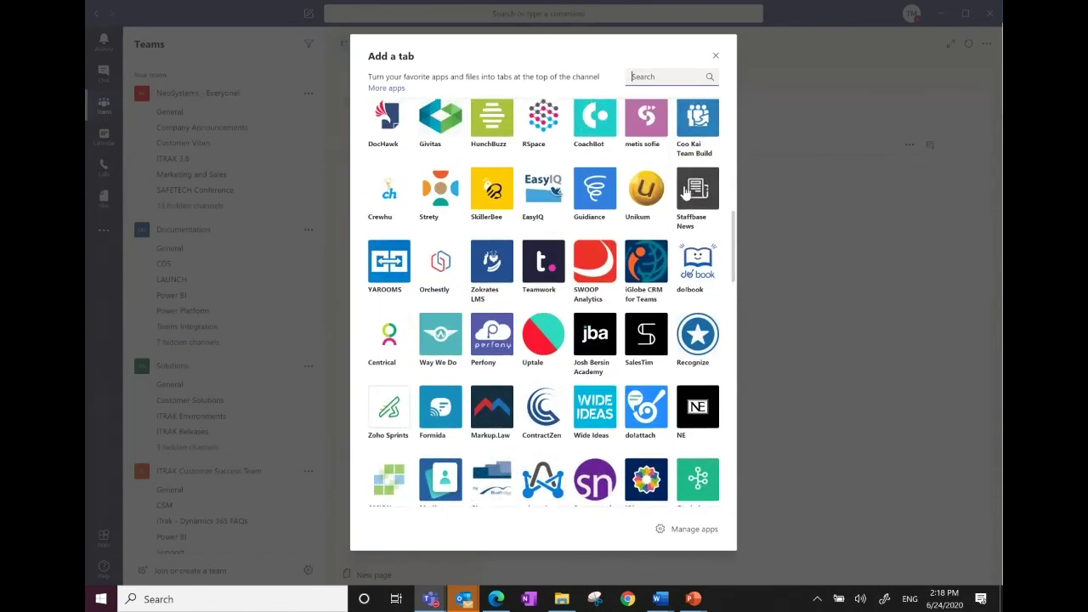
scroll(705, 93, "up", 3)
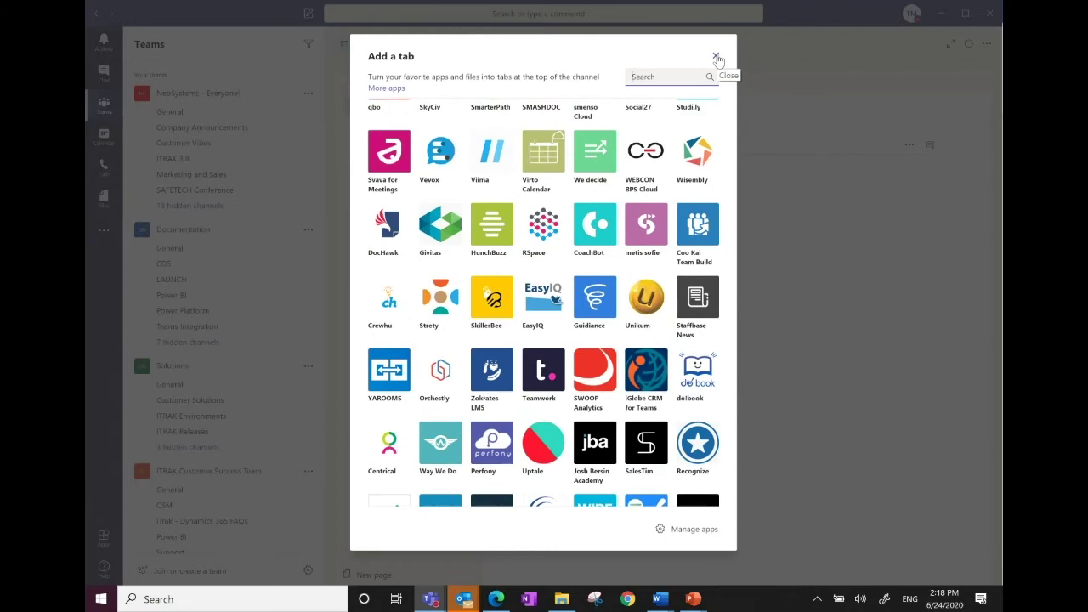
left_click(716, 57)
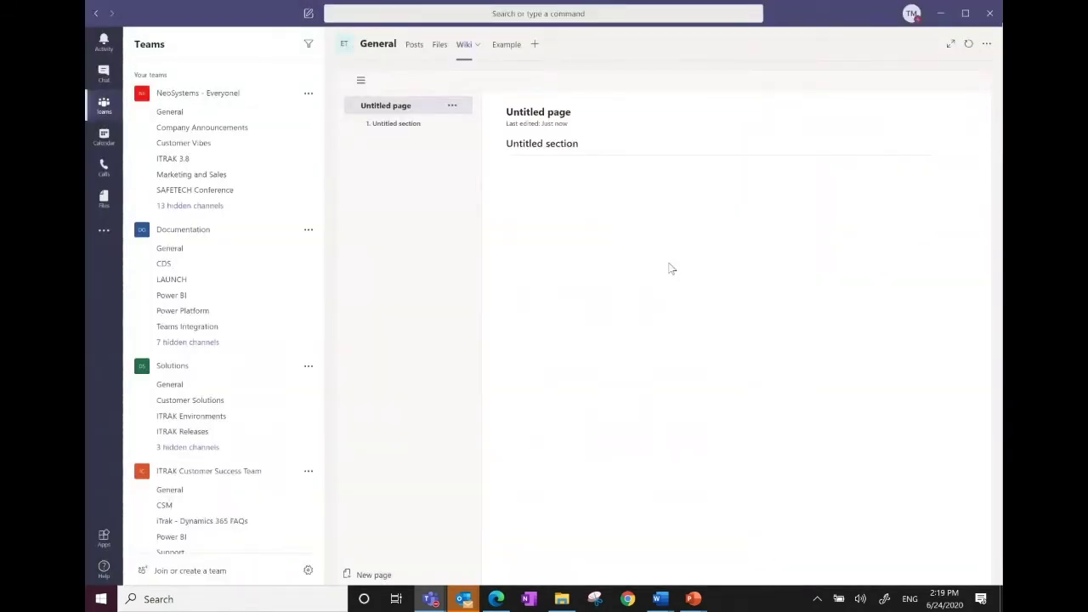
Step: Go to the Manage team page for Example Team
scroll(315, 391, "down", 2)
scroll(271, 406, "down", 10)
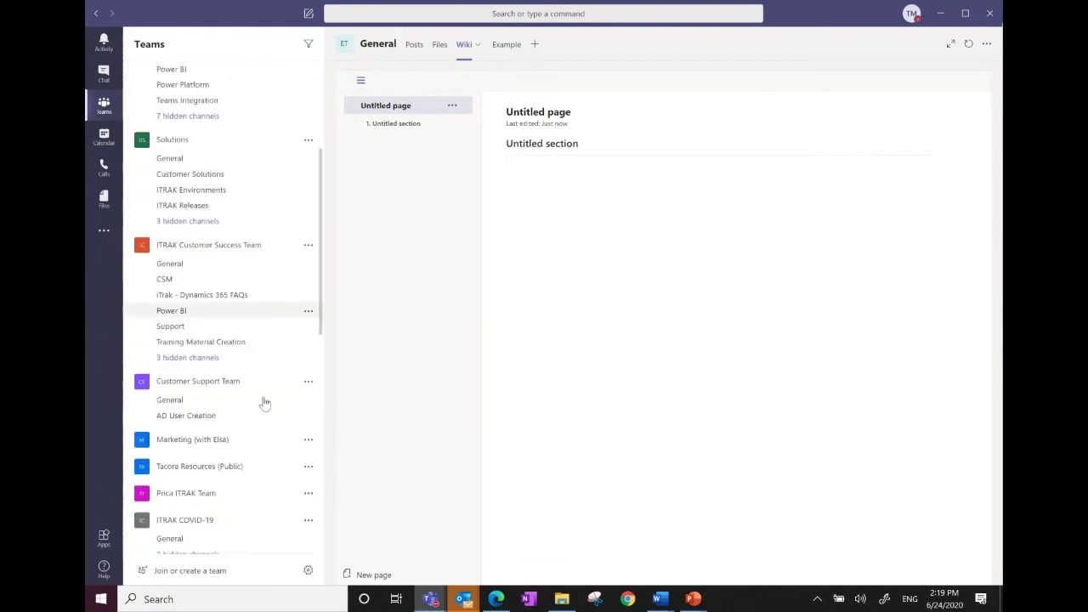
scroll(271, 406, "down", 6)
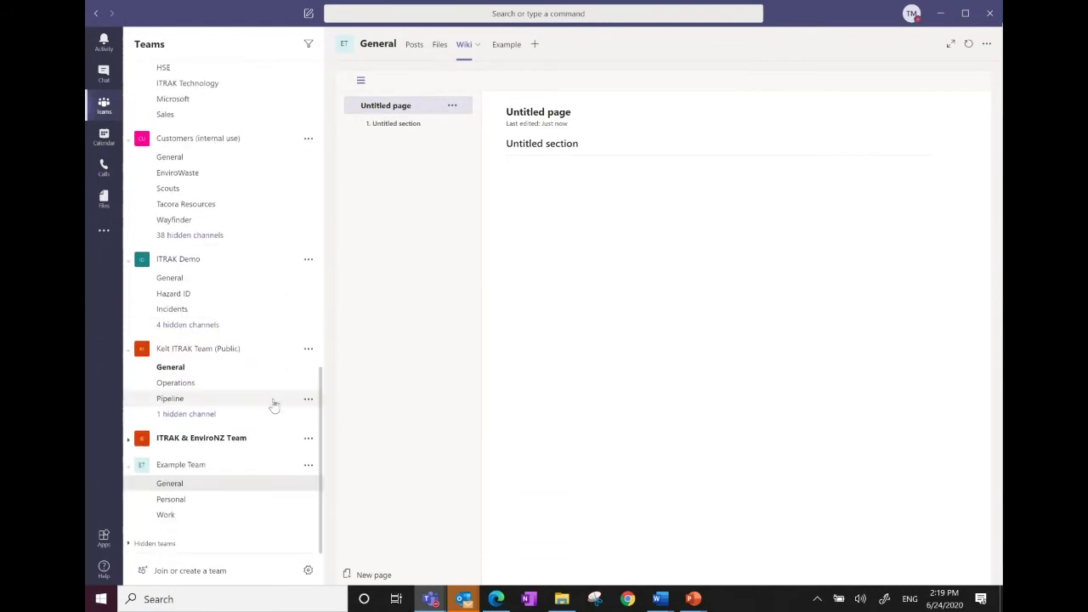
left_click(309, 469)
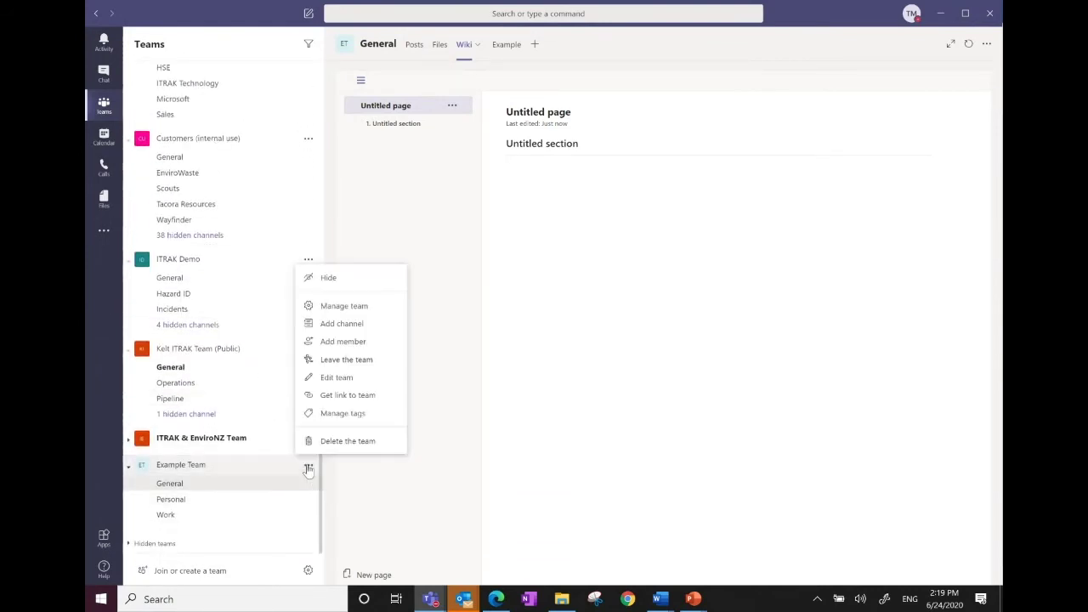
left_click(345, 306)
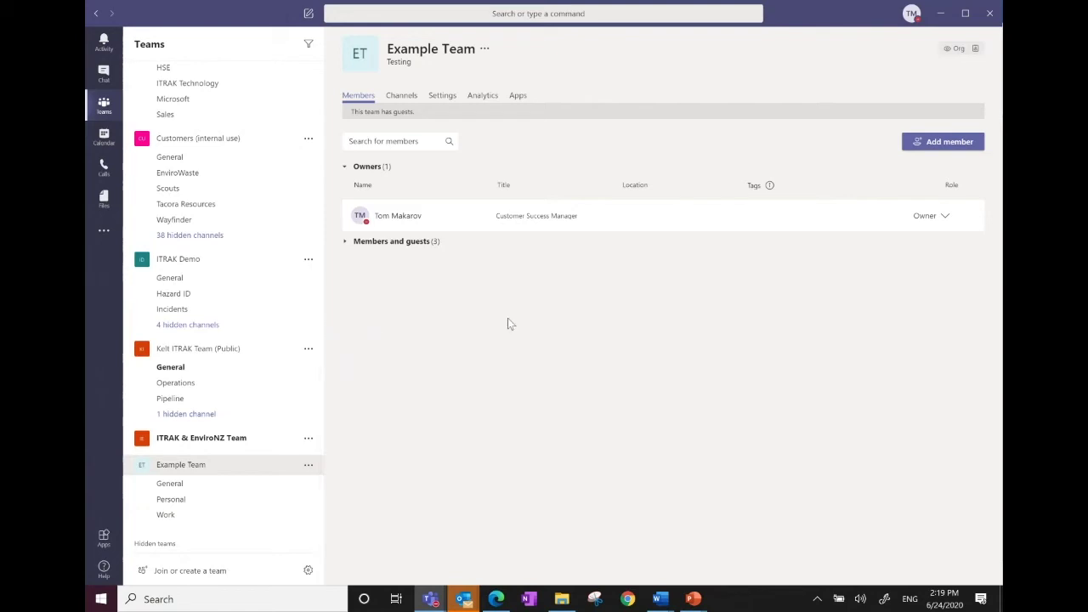
Step: Remove the guest from Members and guests, then view channels General, Personal and Work
left_click(345, 247)
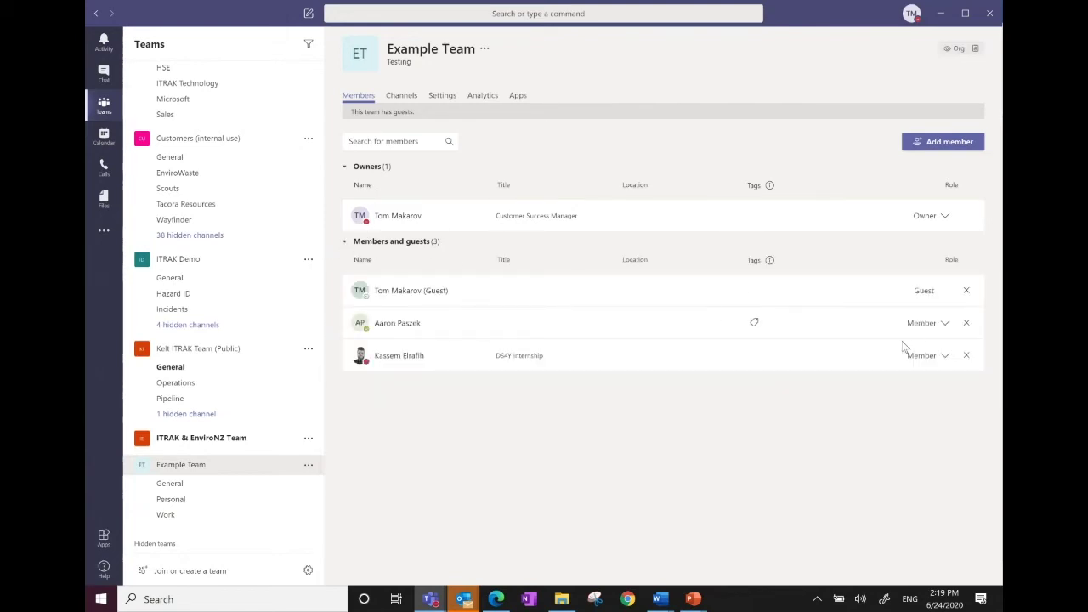
left_click(967, 291)
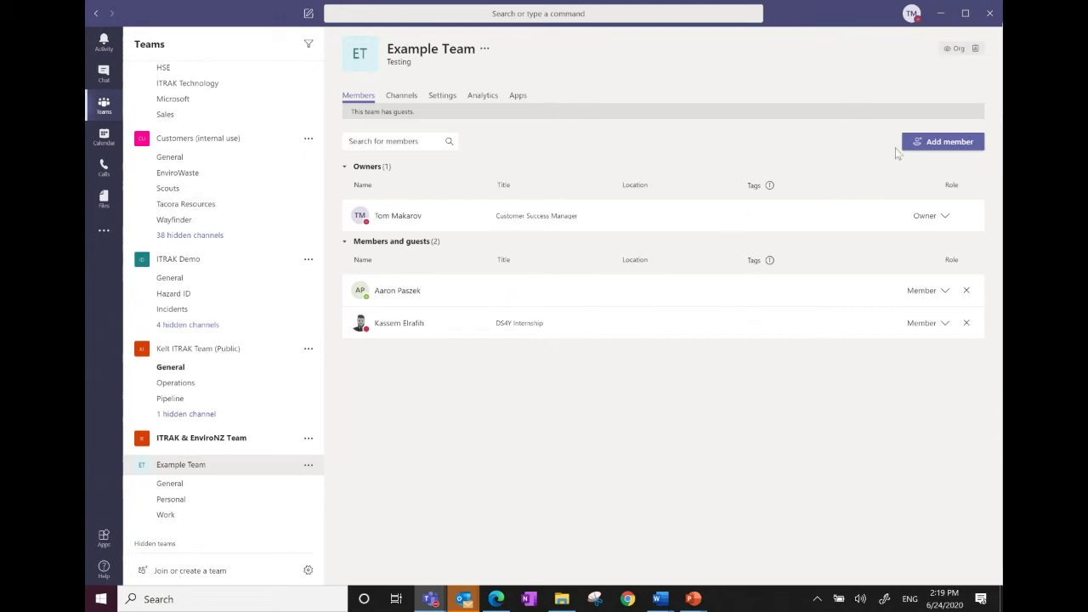
left_click(401, 98)
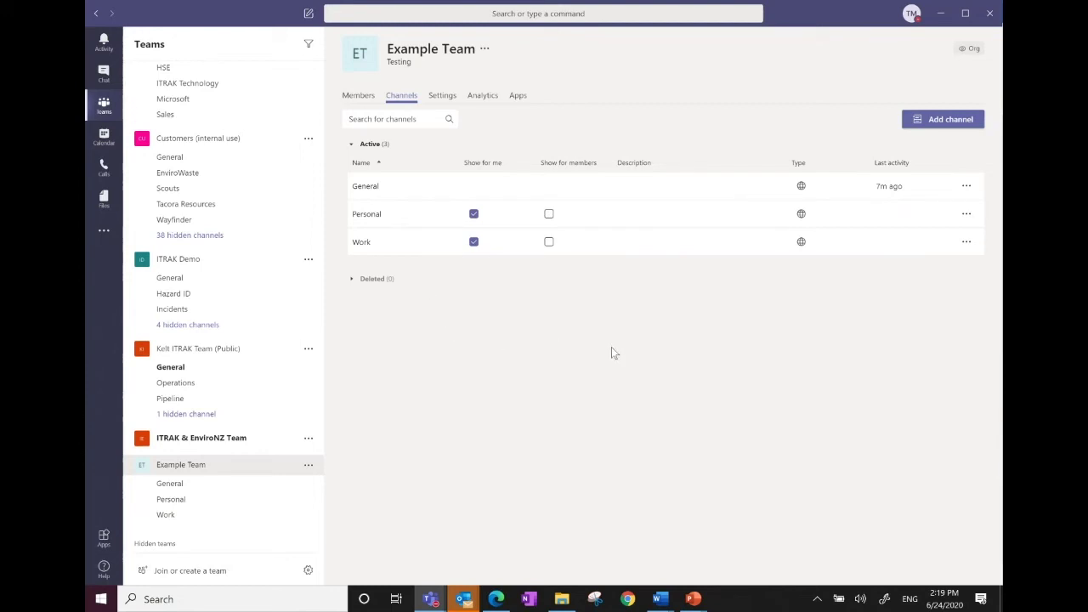
left_click(967, 186)
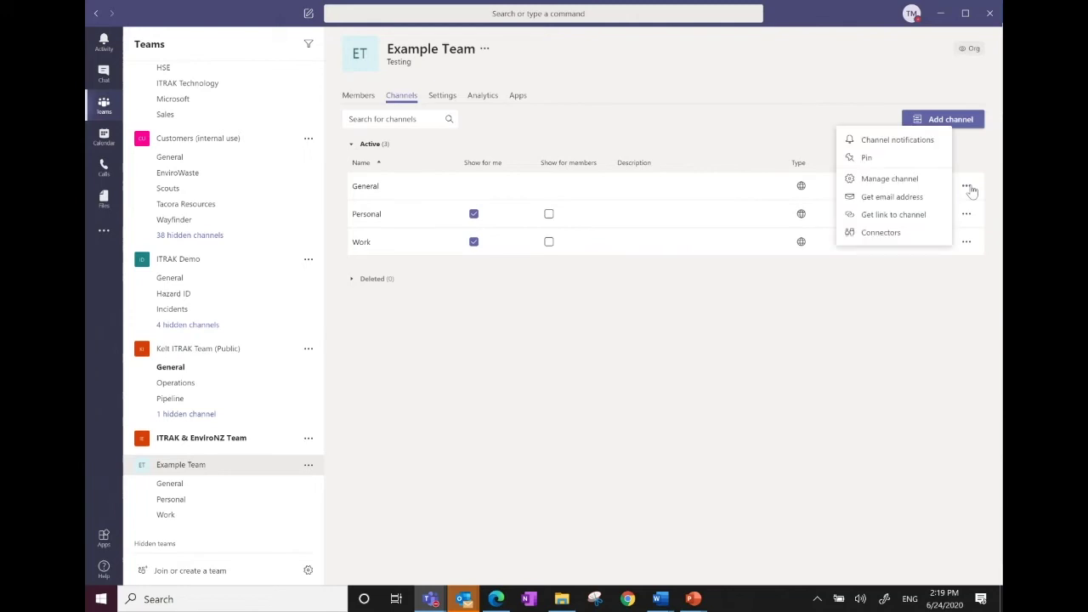